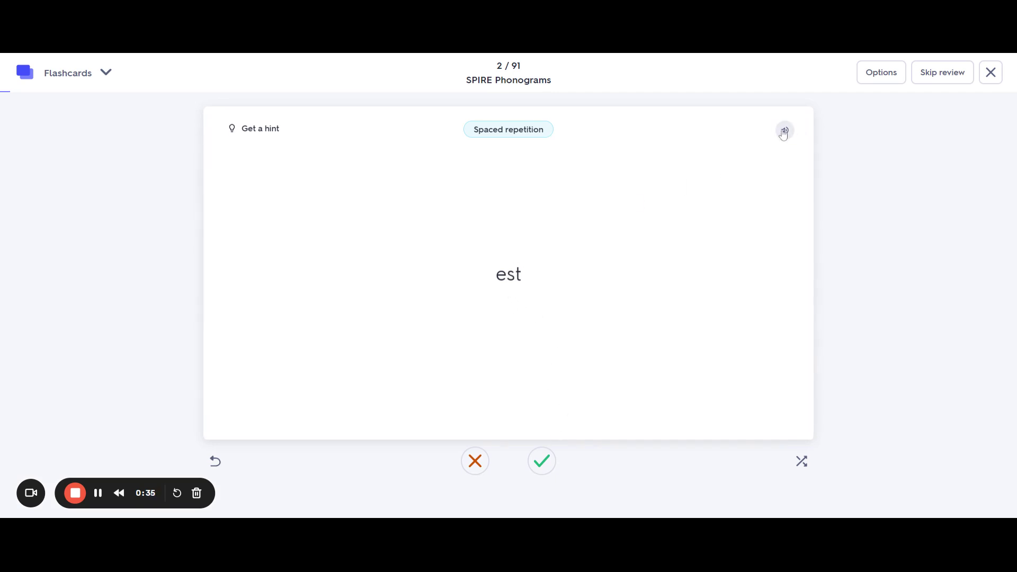
Check the answers on the est and er cards and mark both known, reaching card 4, ing
left_click(545, 380)
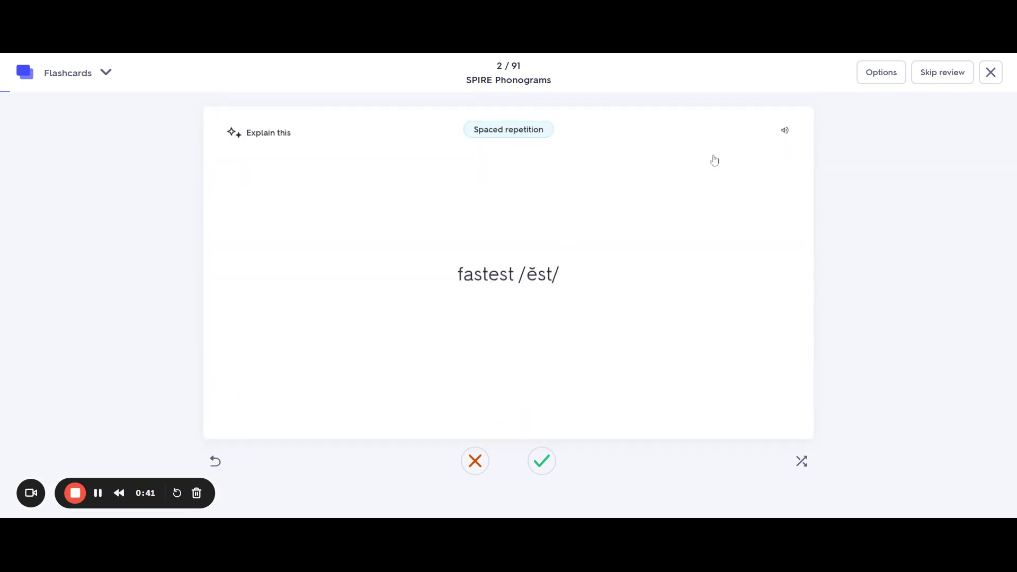
left_click(793, 129)
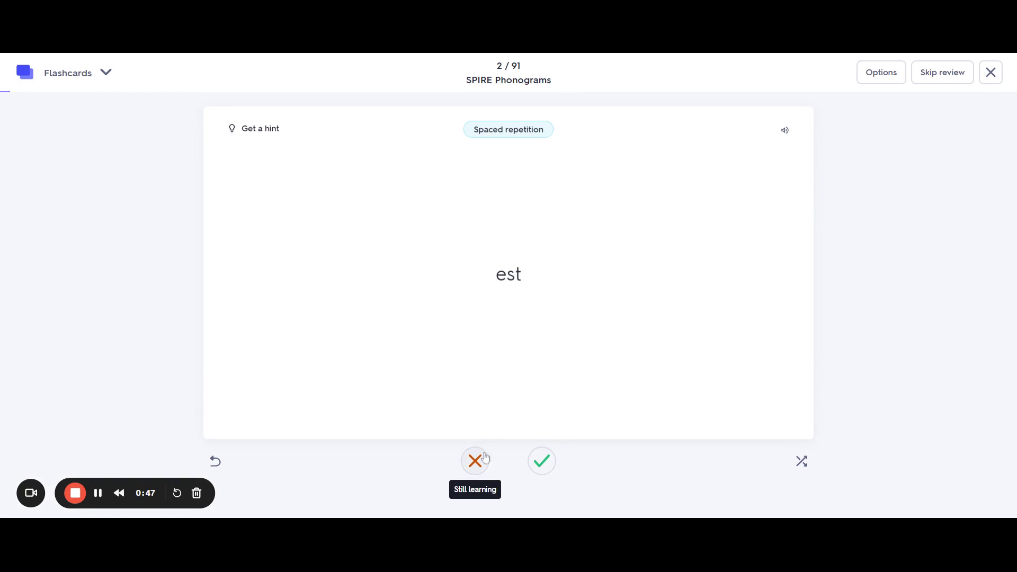
left_click(550, 462)
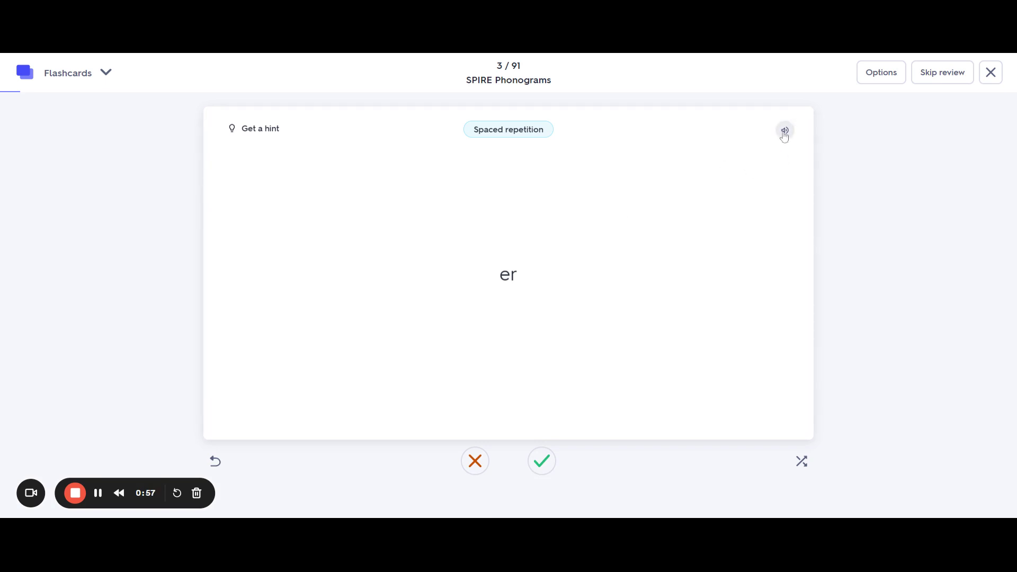
left_click(533, 395)
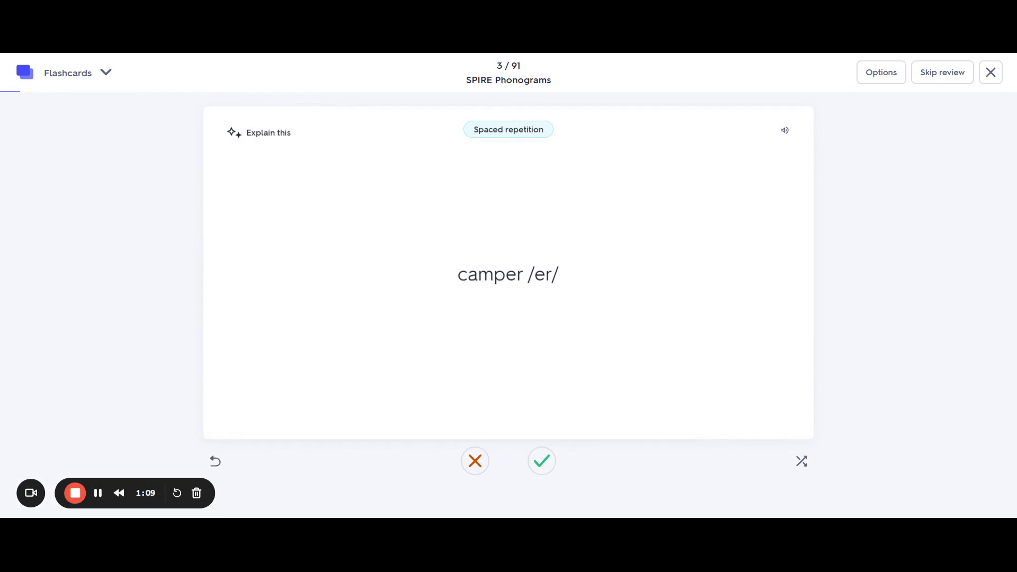
left_click(542, 462)
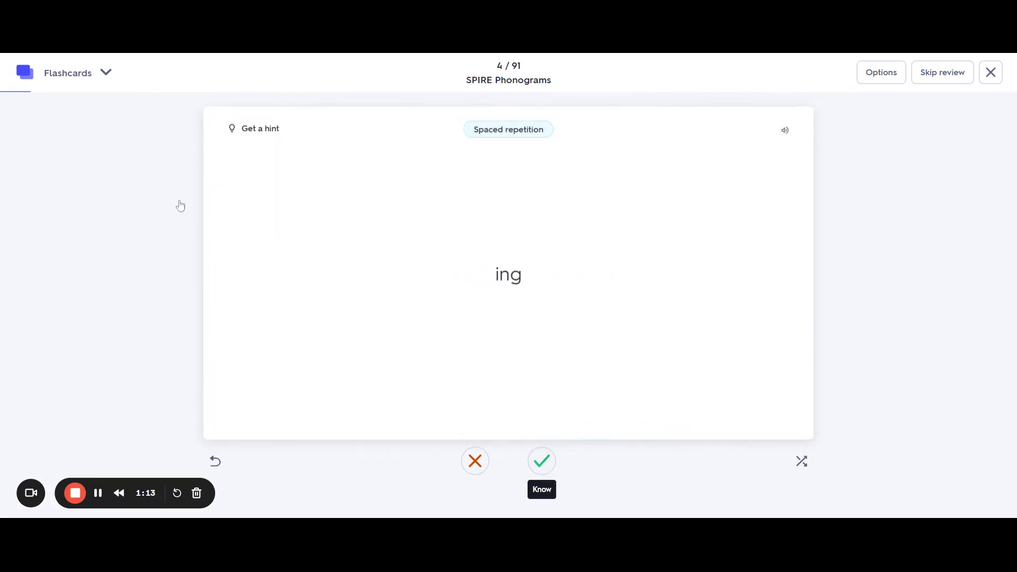
Switch the SPIRE Phonograms study mode from Flashcards to Match and start the game
left_click(108, 75)
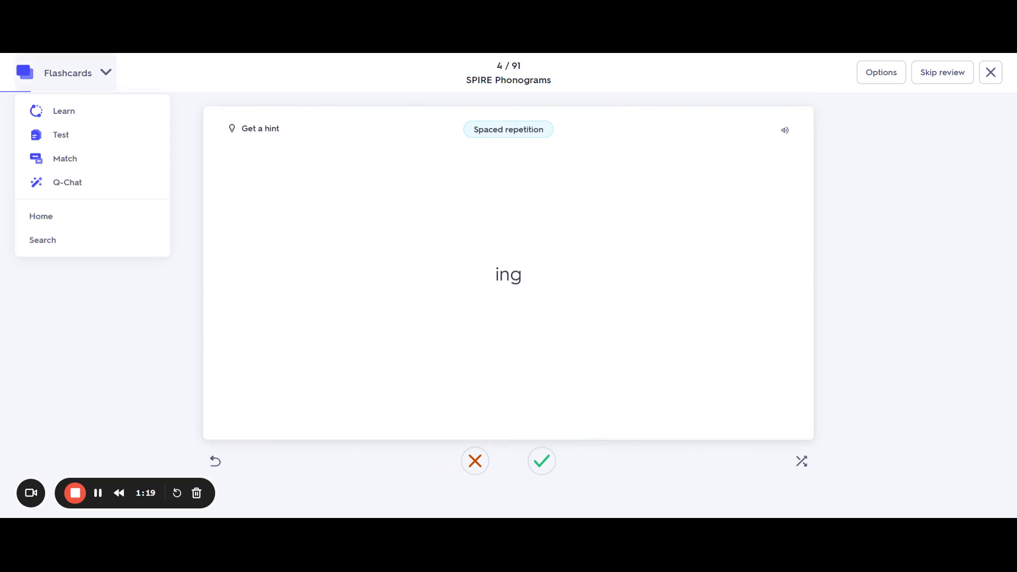
left_click(88, 163)
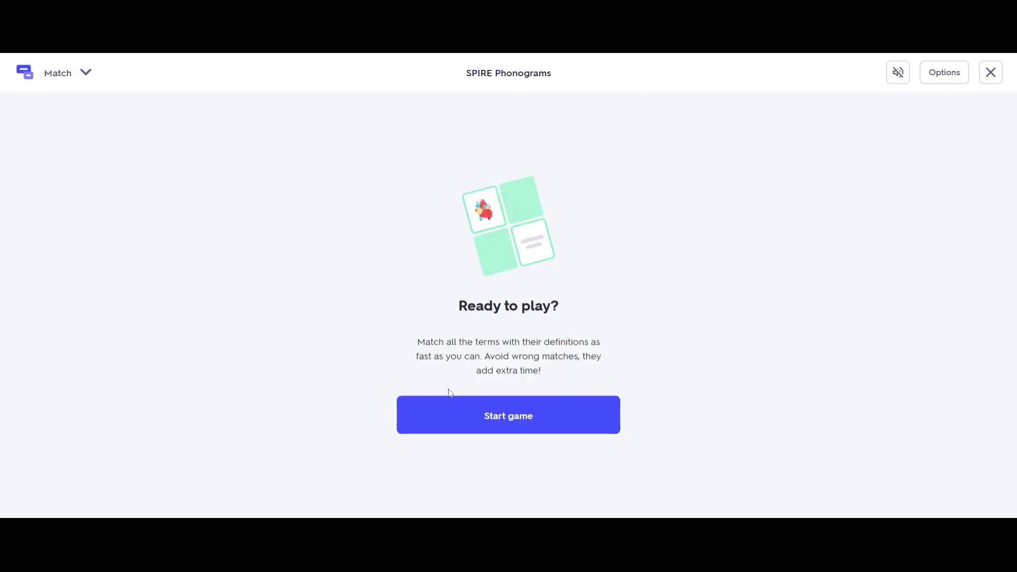
left_click(489, 422)
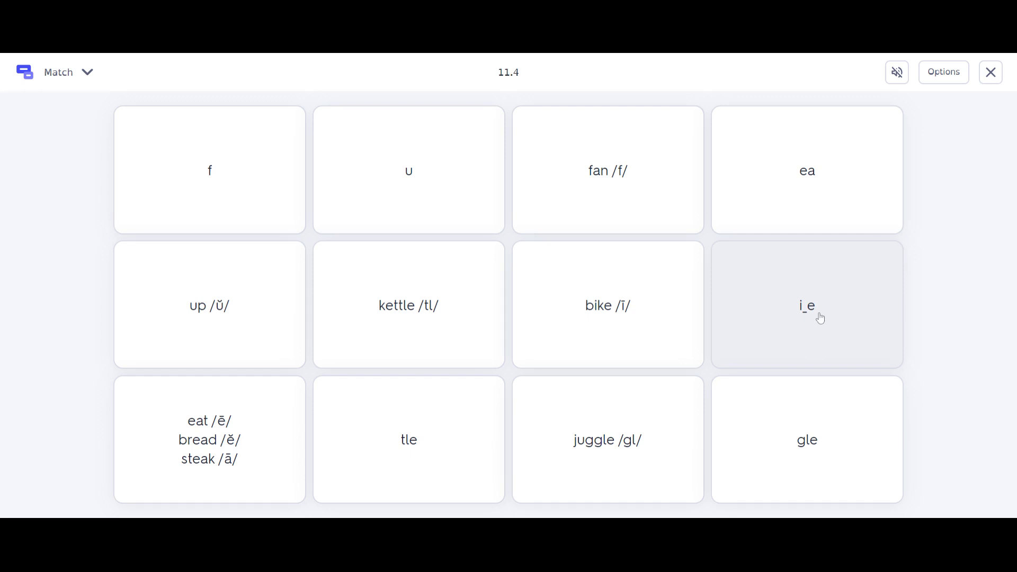
Match i_e with bike /ī/ and u with up /ŭ/
left_click(817, 316)
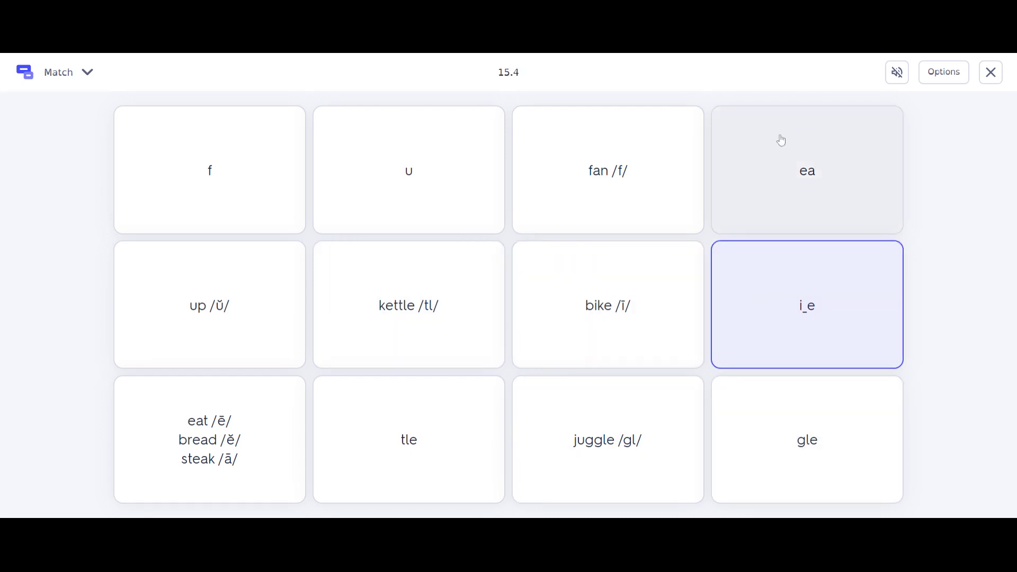
left_click(613, 311)
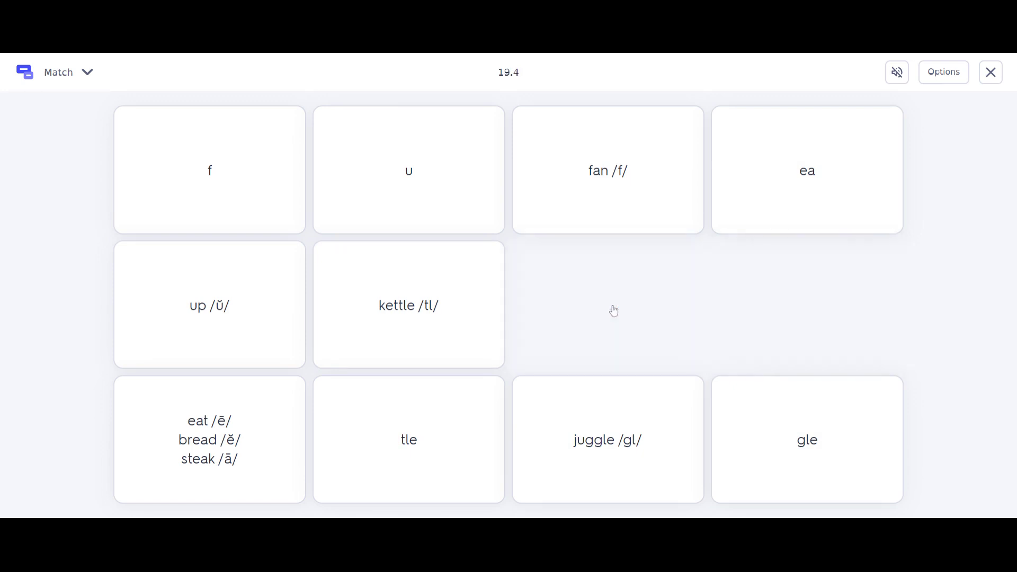
left_click(408, 185)
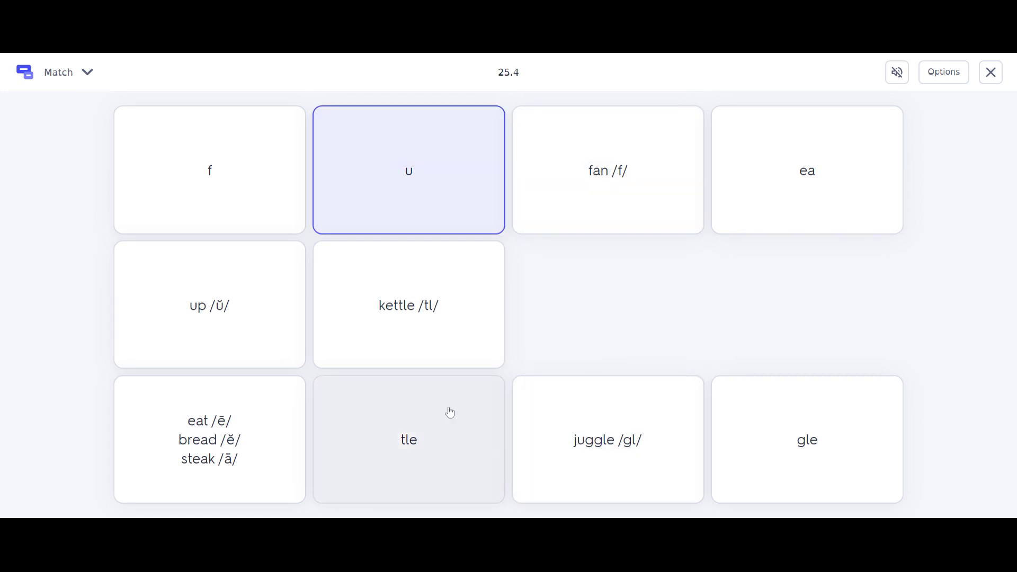
left_click(210, 314)
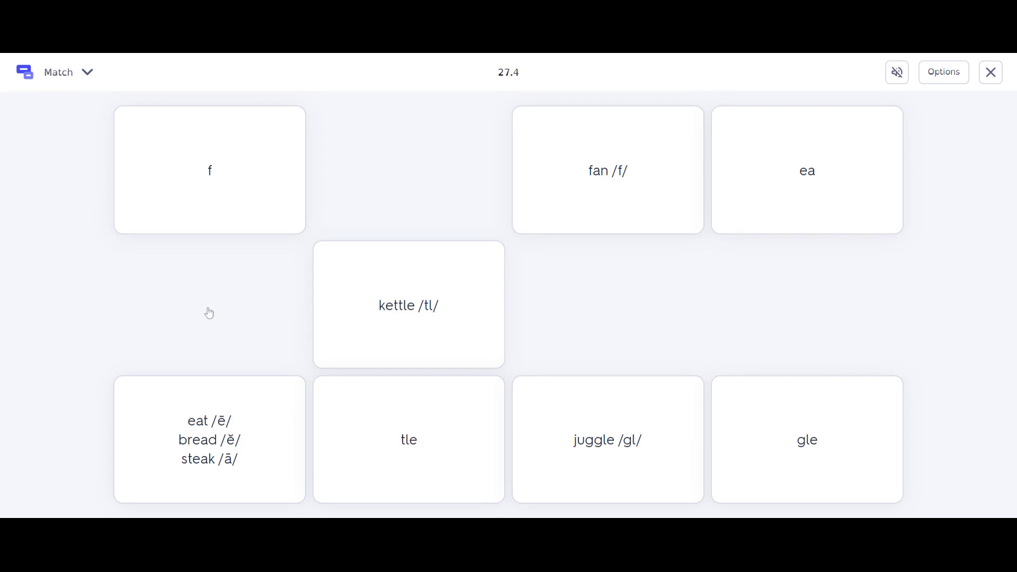
left_click(87, 72)
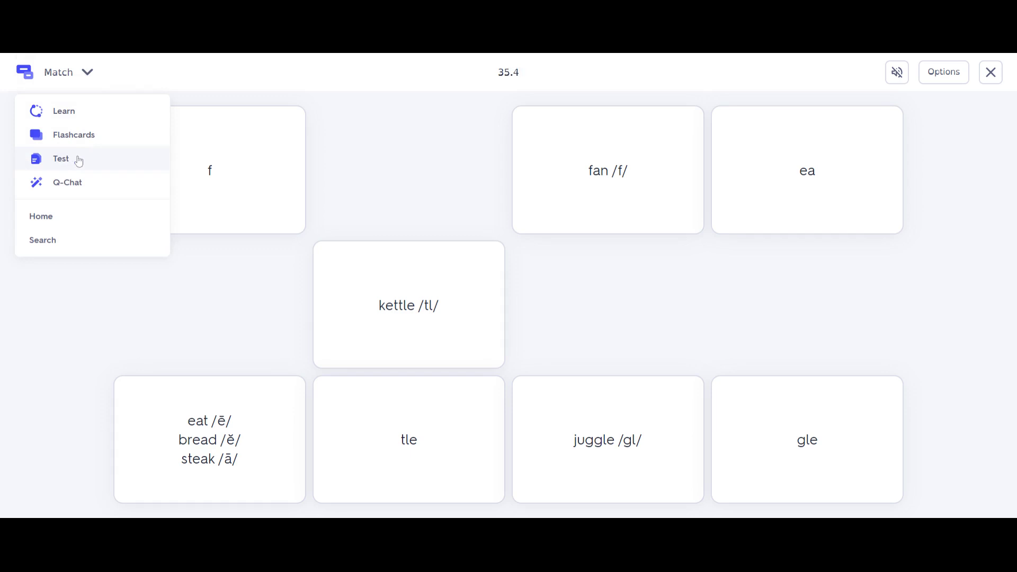
Enable True/False questions in the 20-question test setup and start the test
key("Escape")
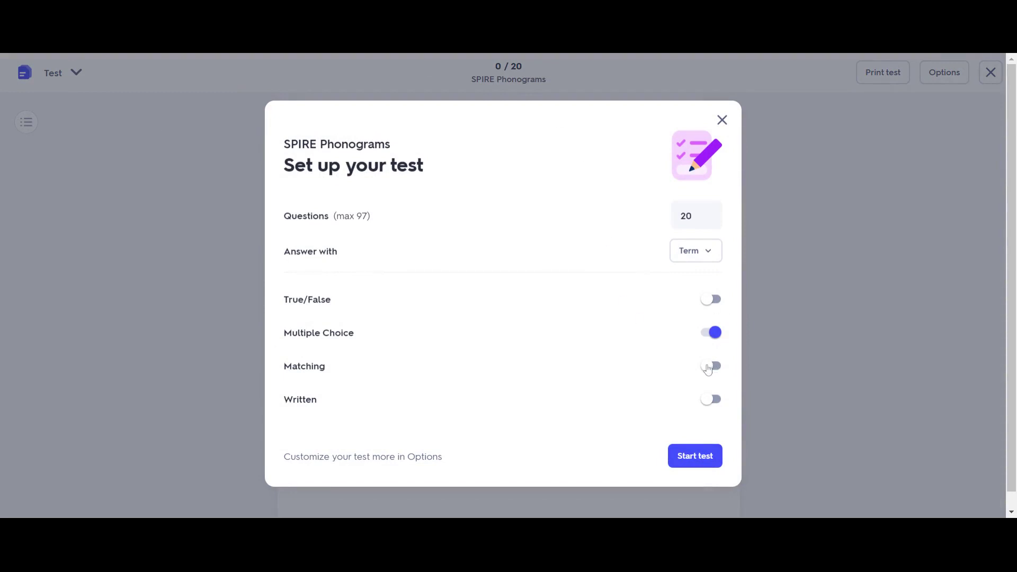
left_click(711, 299)
left_click(710, 459)
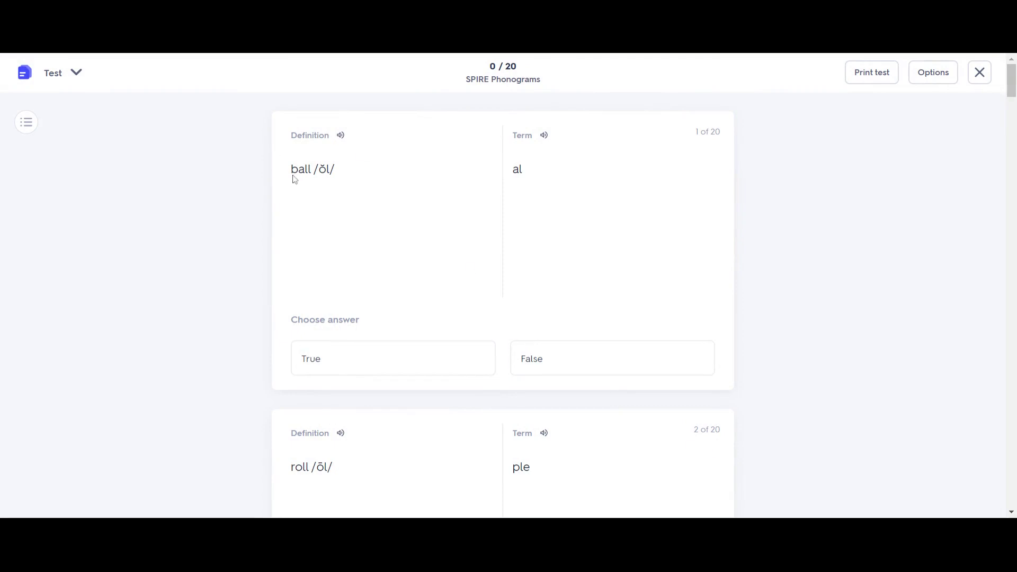
Play the audio for ball /ōl/ and al, and answer question 1 True
left_click(341, 136)
left_click(341, 136)
left_click(544, 136)
left_click(327, 366)
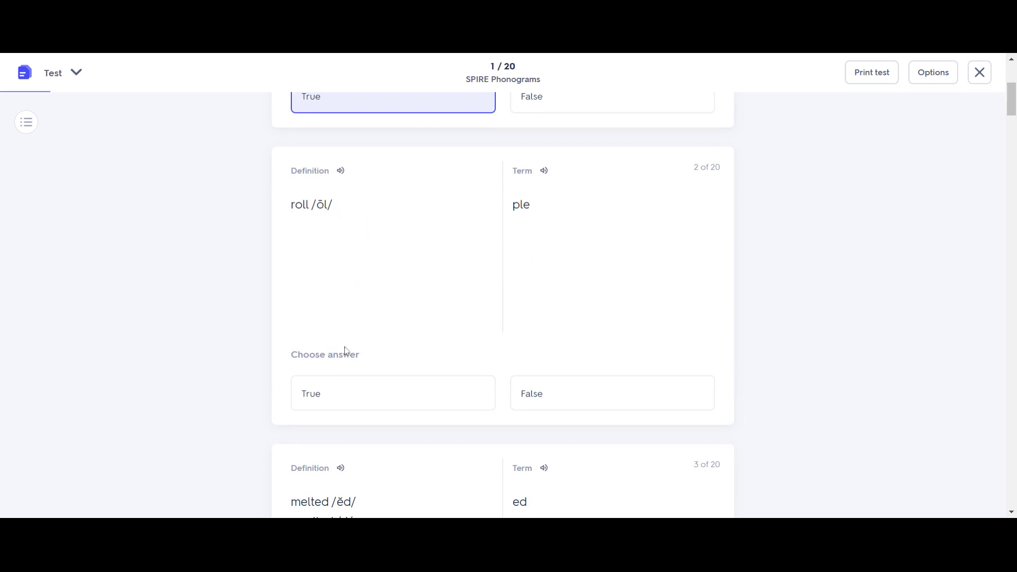
Answer question 2 (roll /ōl/) False and question 3 (ed) True
left_click(340, 172)
left_click(547, 401)
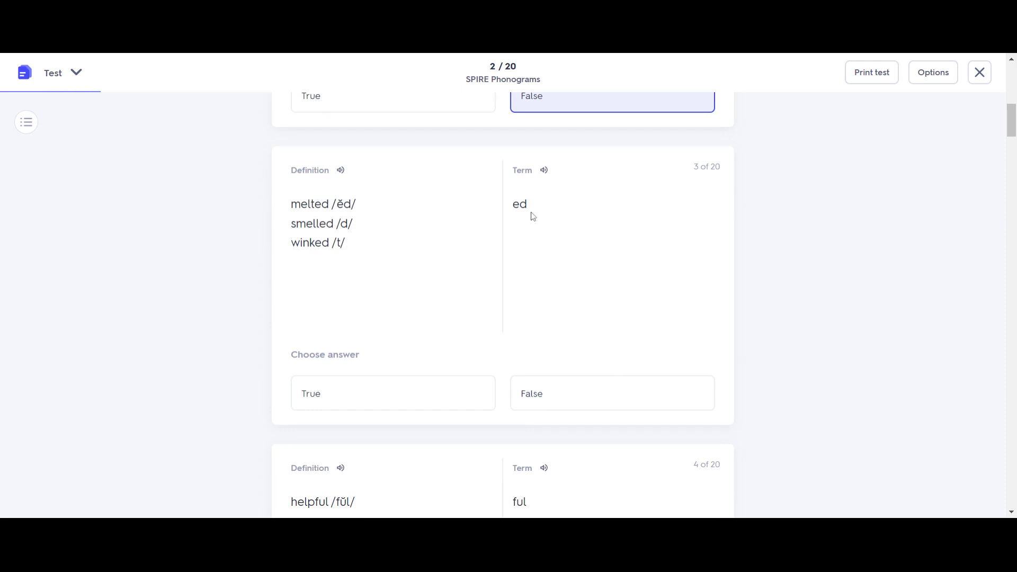
left_click(402, 405)
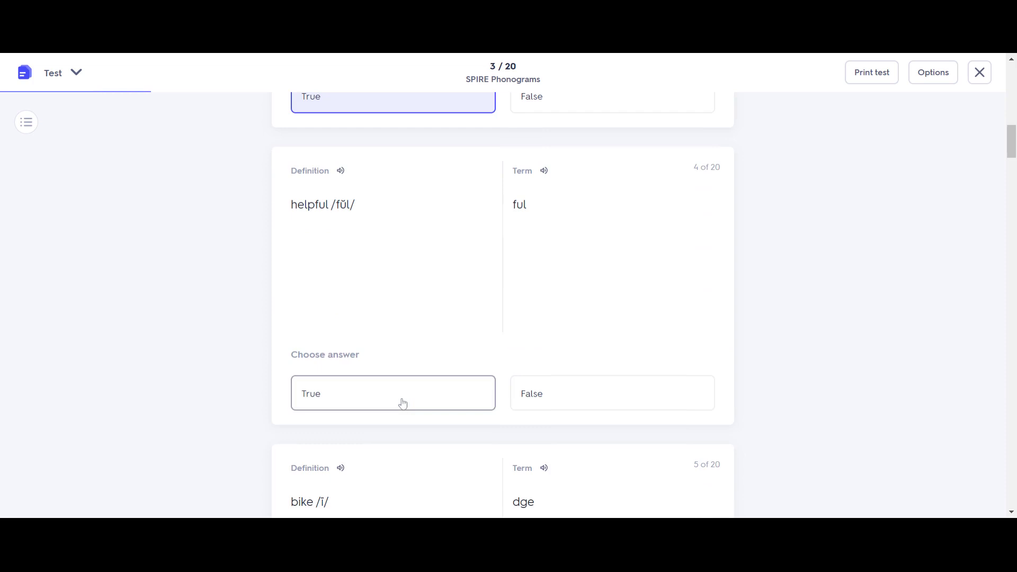
left_click(76, 74)
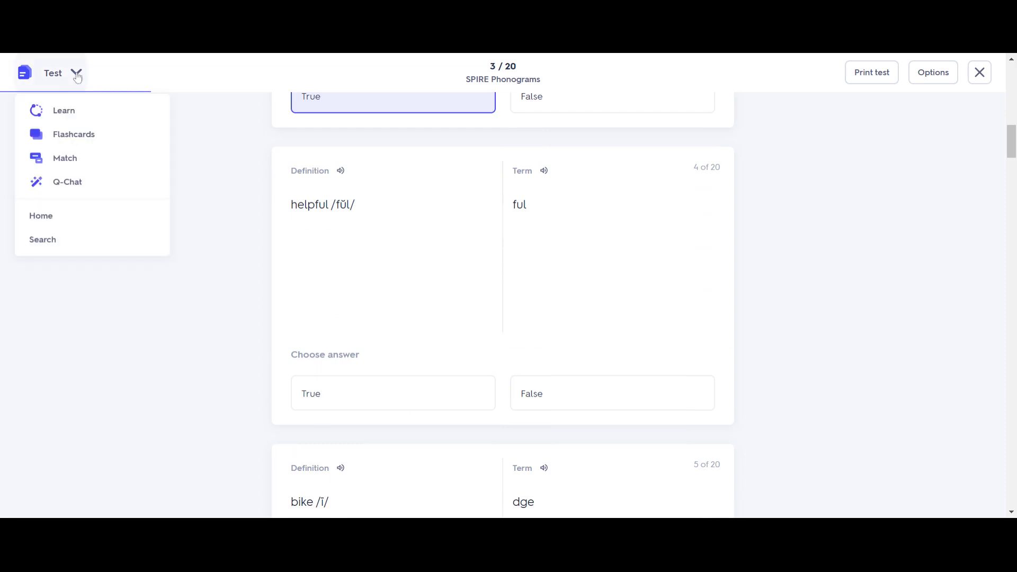